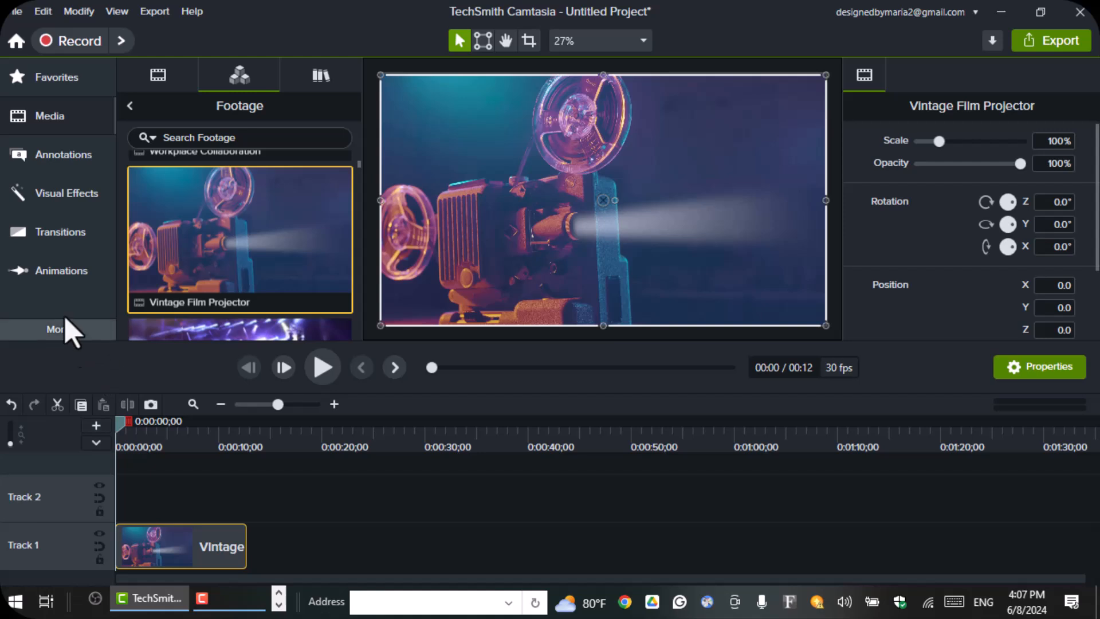
# - Import the Purple Minimalist Tutorials Youtube thumbnail image from the Desktop into the Media Bin
pyautogui.click(158, 79)
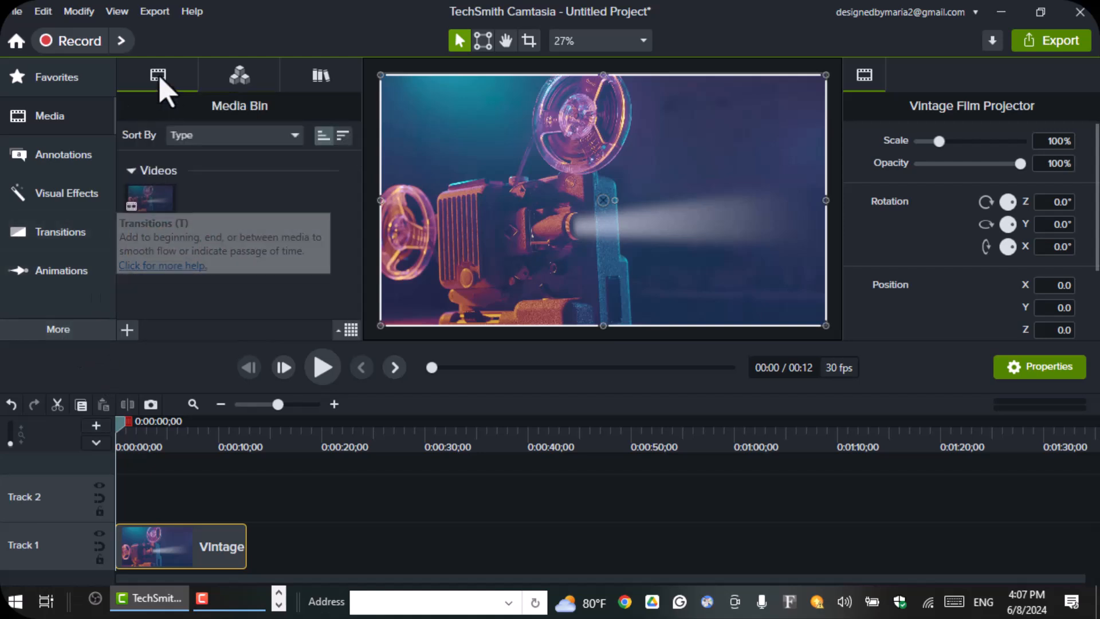
pyautogui.click(59, 128)
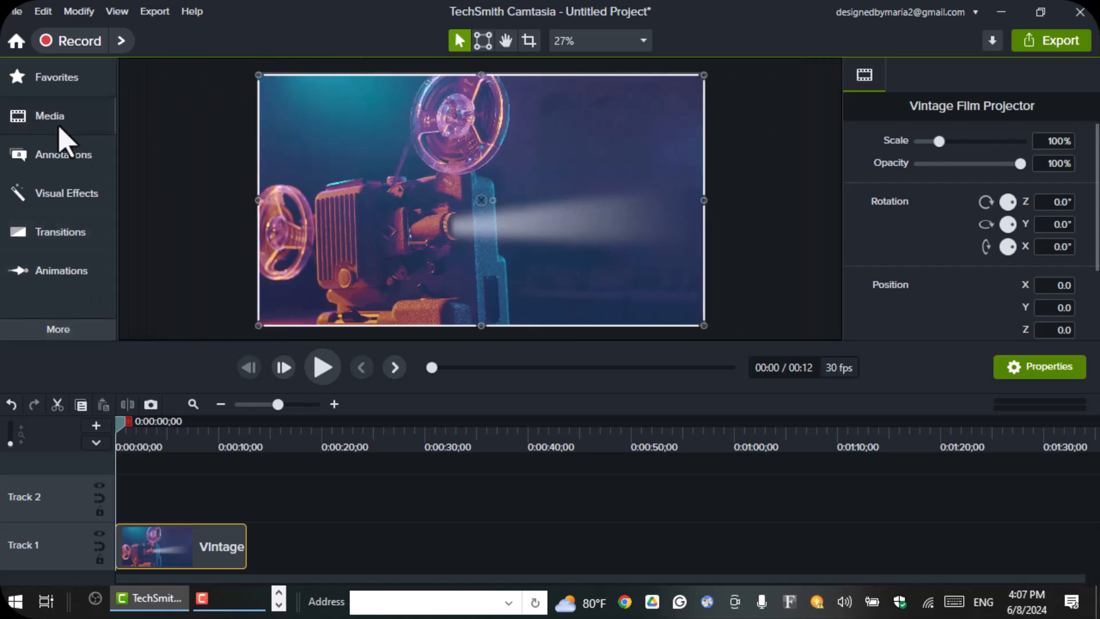
pyautogui.click(60, 129)
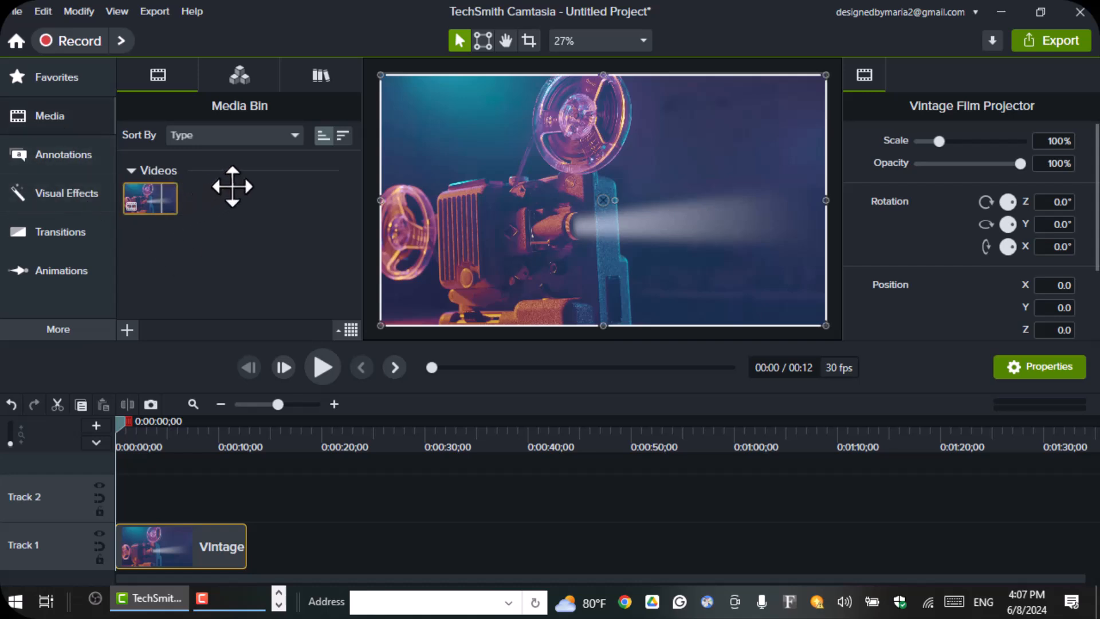
pyautogui.click(189, 248)
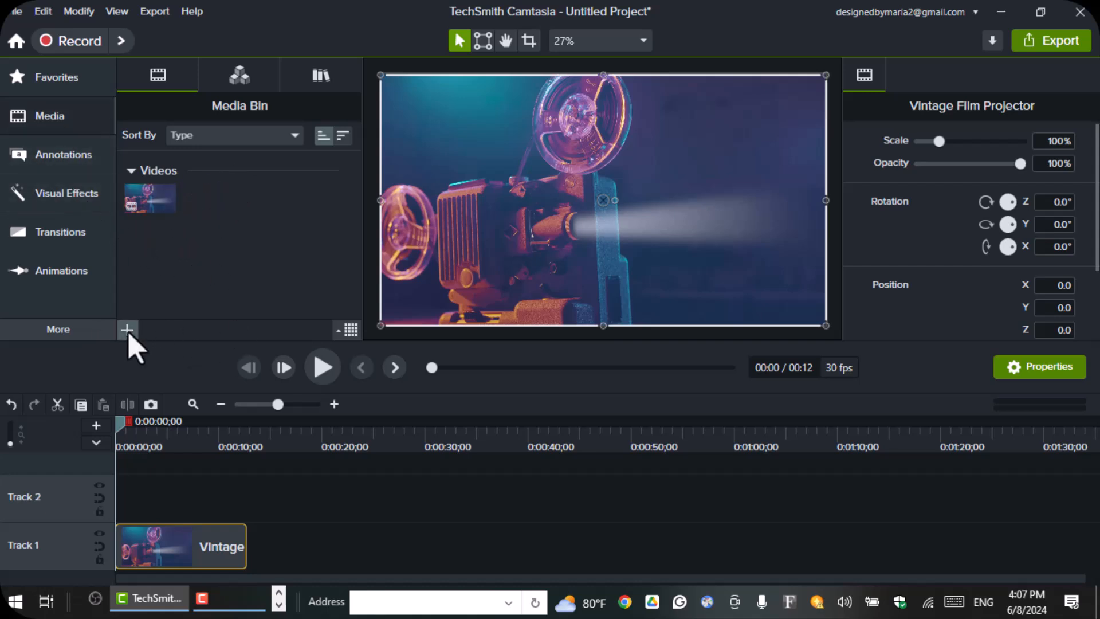
pyautogui.click(144, 293)
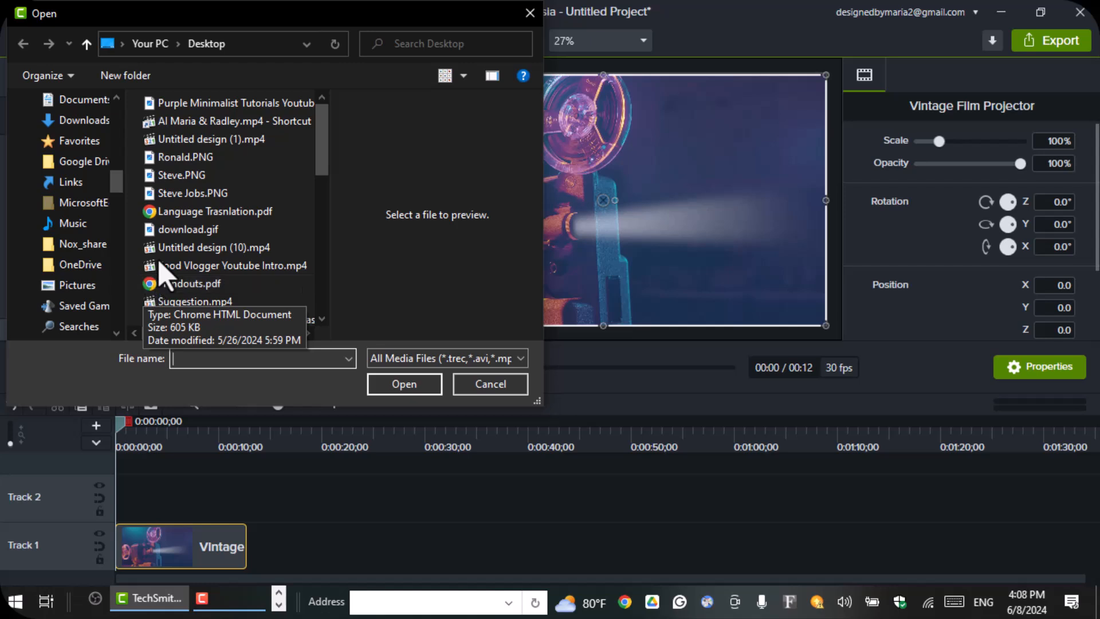
pyautogui.click(227, 108)
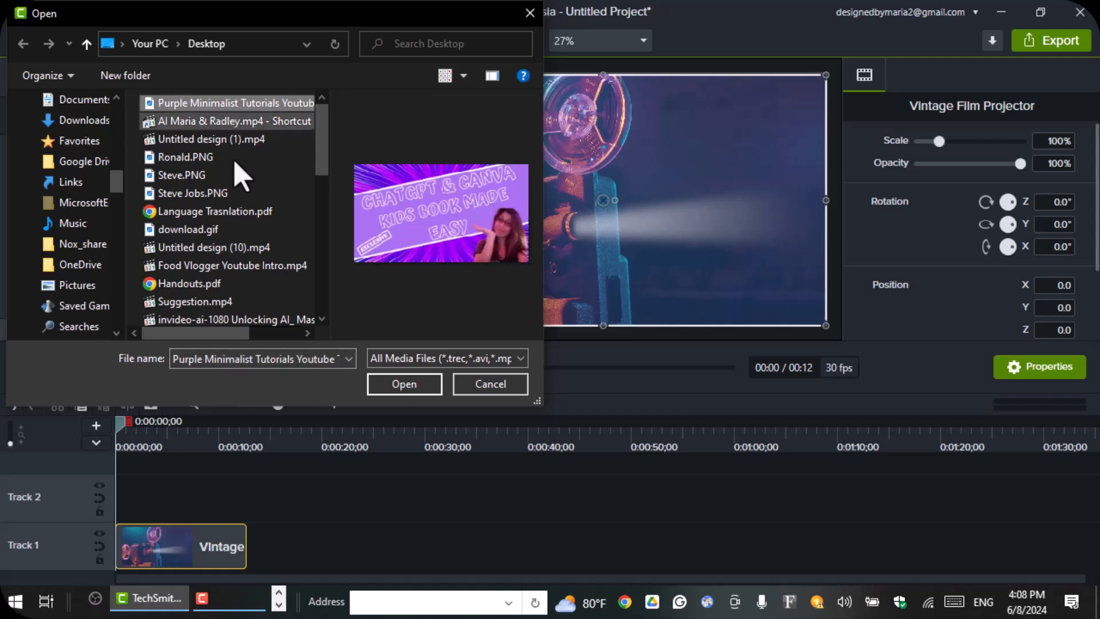
pyautogui.click(407, 389)
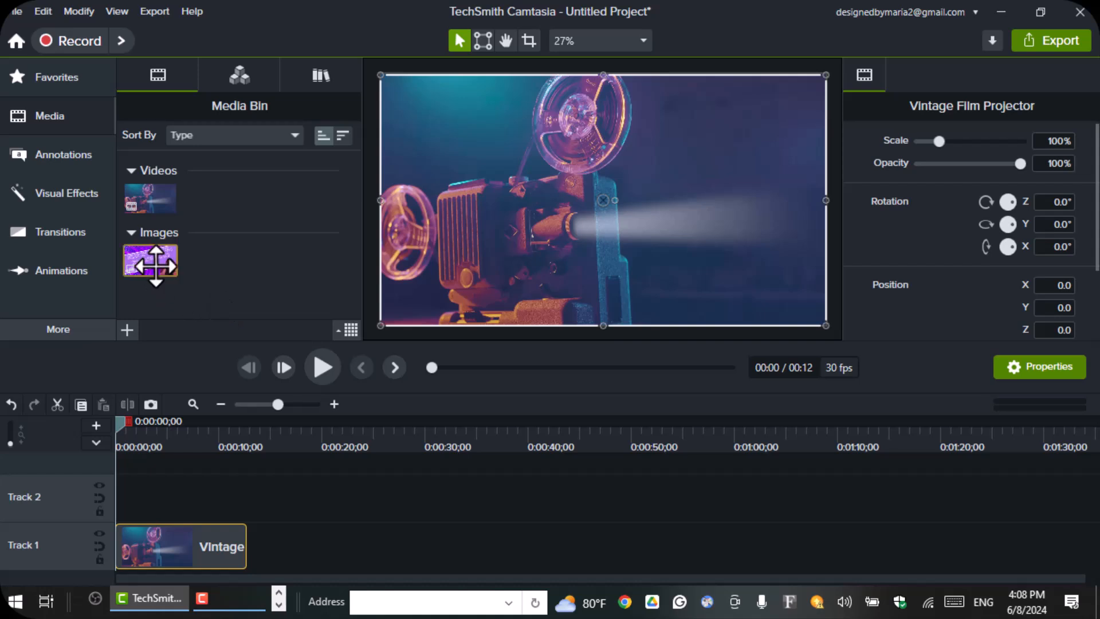
# - Place the imported thumbnail image on Track 2 at about 2 seconds, above the projector video, and play back the result
pyautogui.moveTo(156, 265)
pyautogui.moveTo(156, 265); pyautogui.dragTo(139, 495)
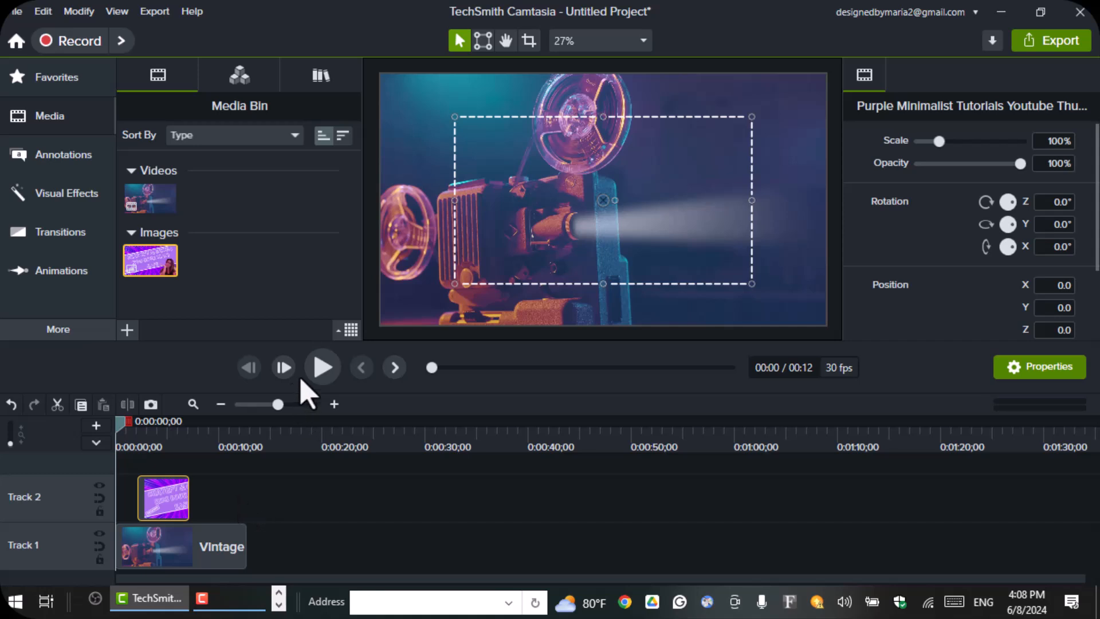
pyautogui.click(325, 378)
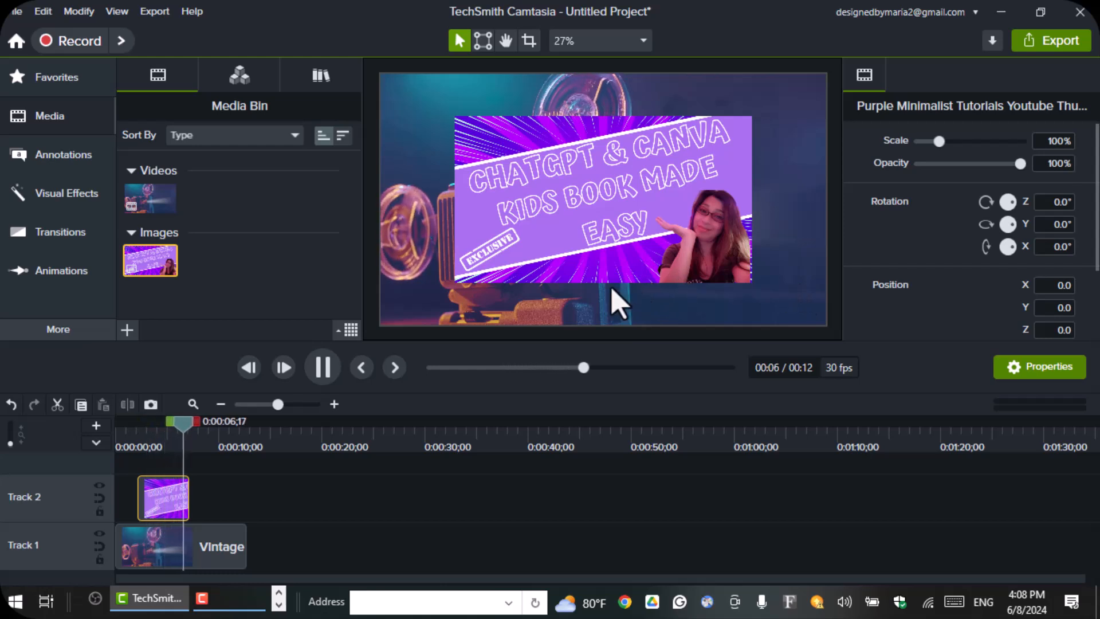
pyautogui.click(322, 369)
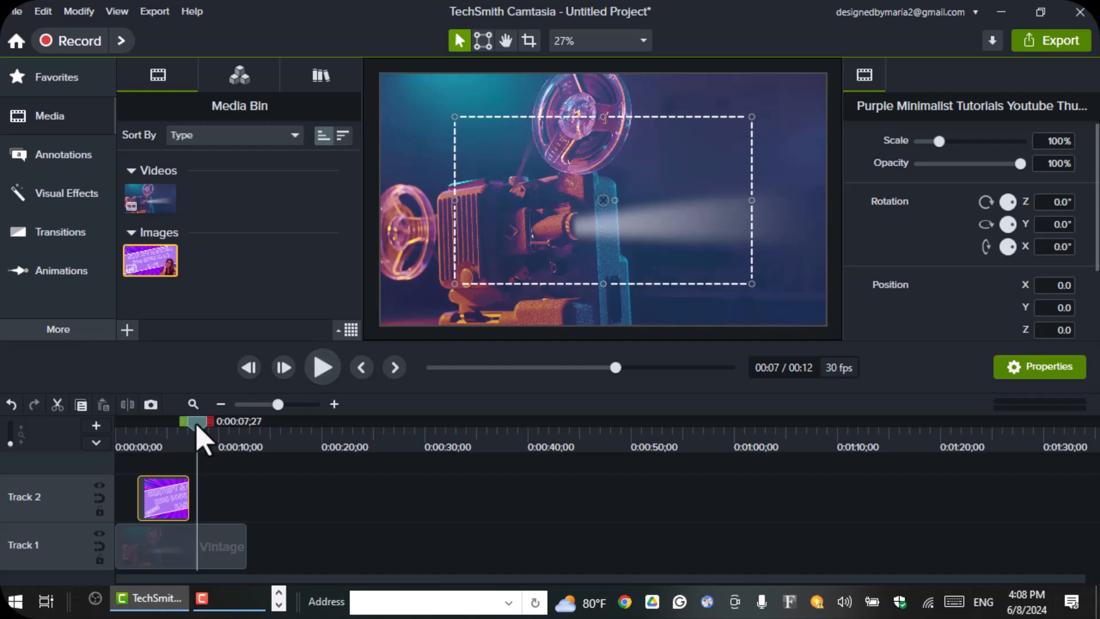
# - Align the thumbnail image with the canvas's upper-left corner and enlarge it to 150% so it fills the frame
pyautogui.moveTo(196, 425); pyautogui.dragTo(157, 436)
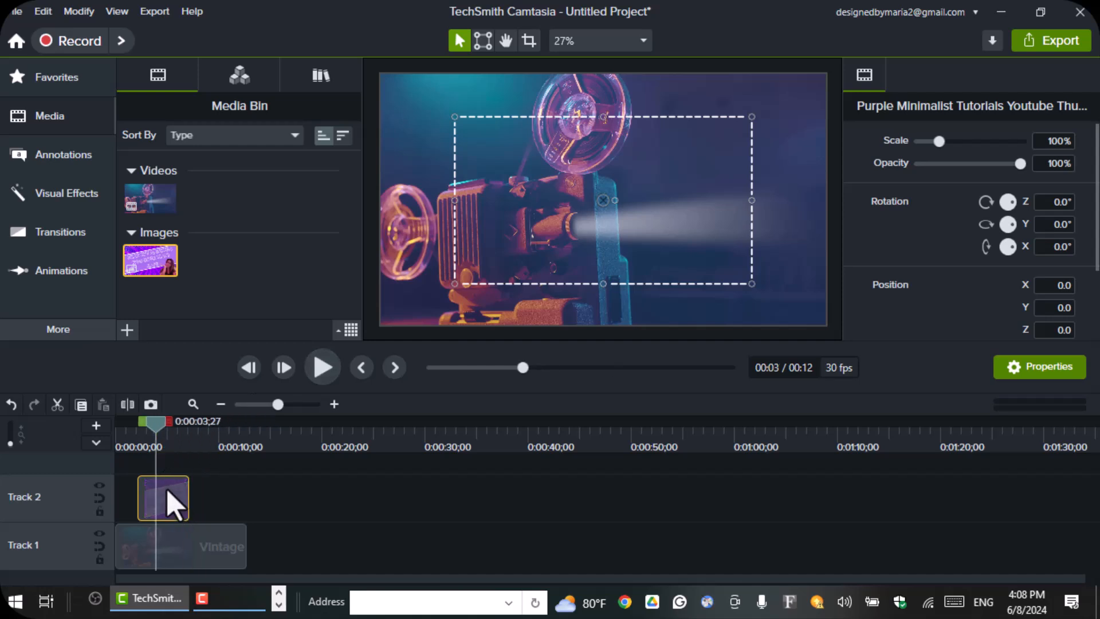
pyautogui.moveTo(153, 429); pyautogui.dragTo(136, 450)
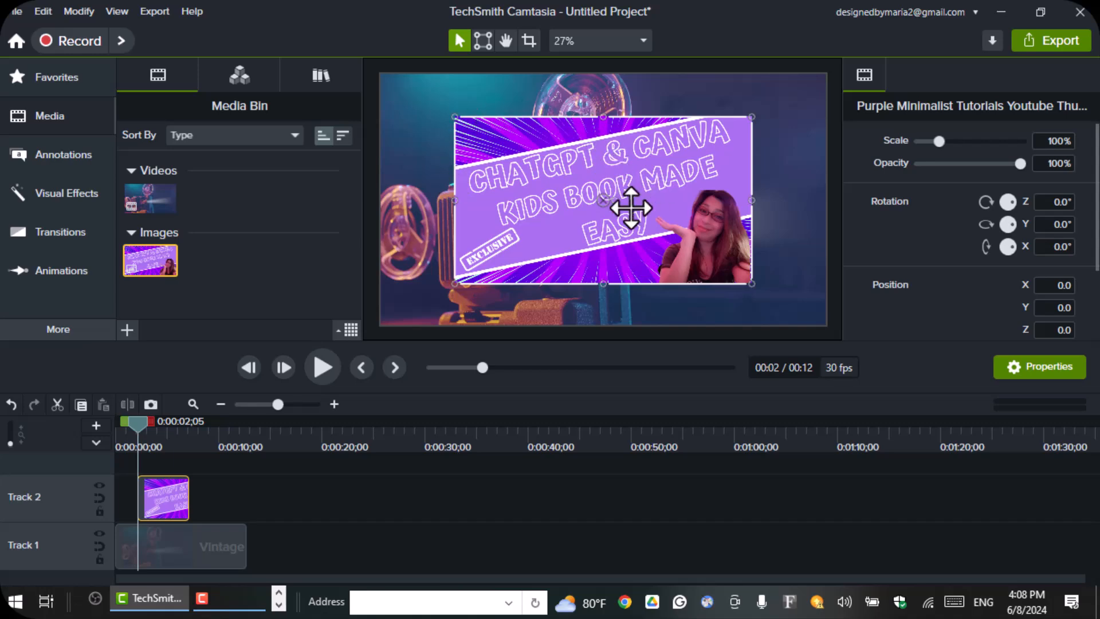
pyautogui.moveTo(626, 206); pyautogui.dragTo(567, 170)
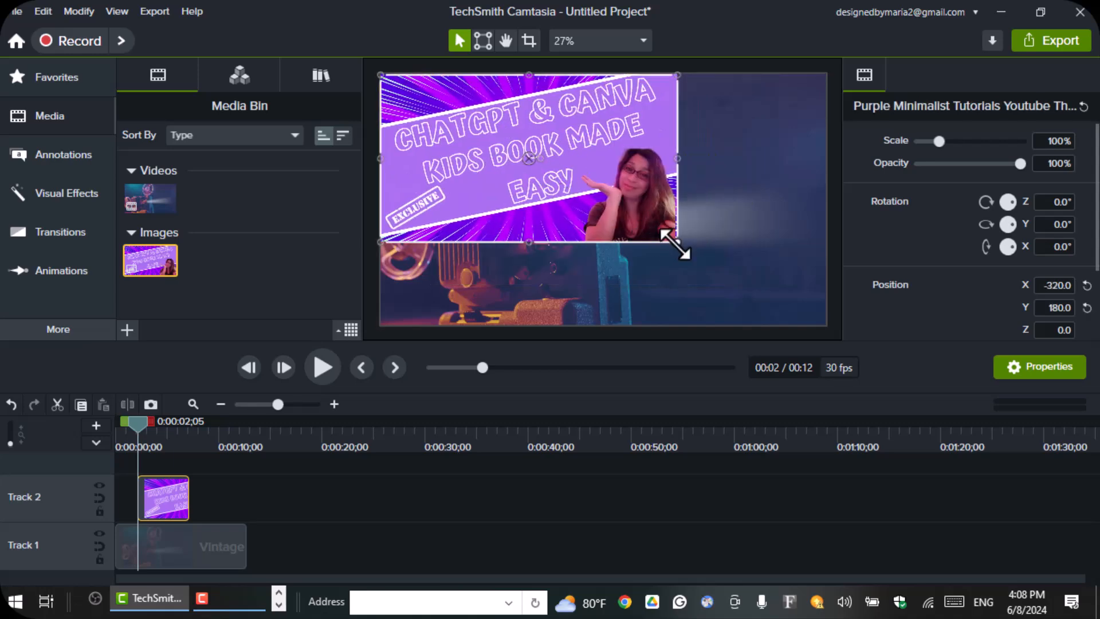
pyautogui.moveTo(676, 243); pyautogui.dragTo(791, 316)
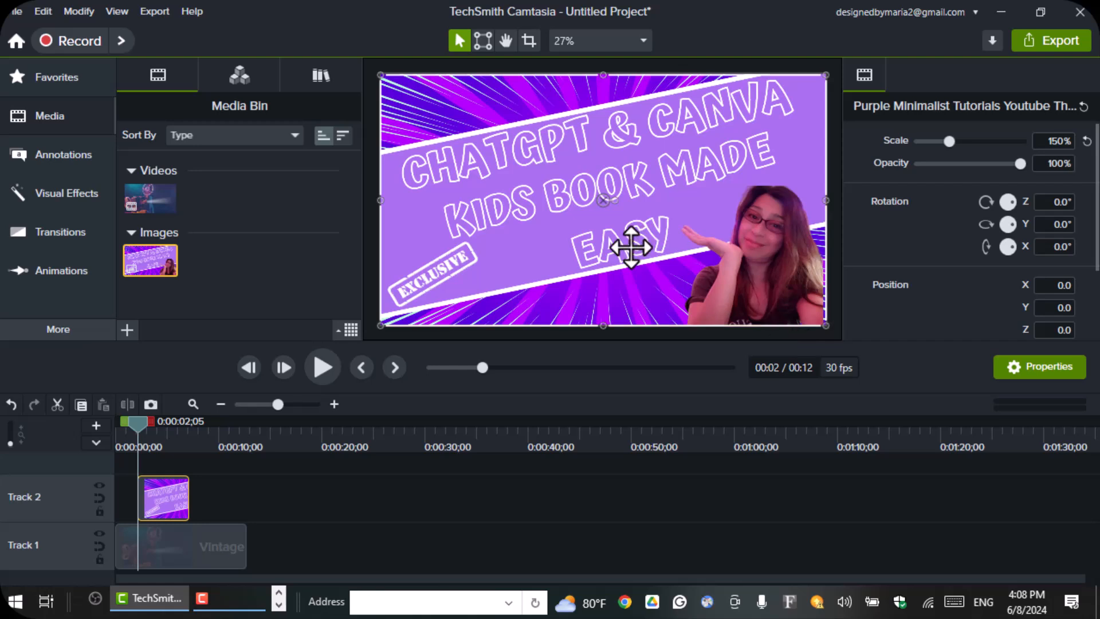
# - Play the timeline from the beginning to preview the full-frame image over the projector video
pyautogui.moveTo(143, 439); pyautogui.dragTo(118, 442)
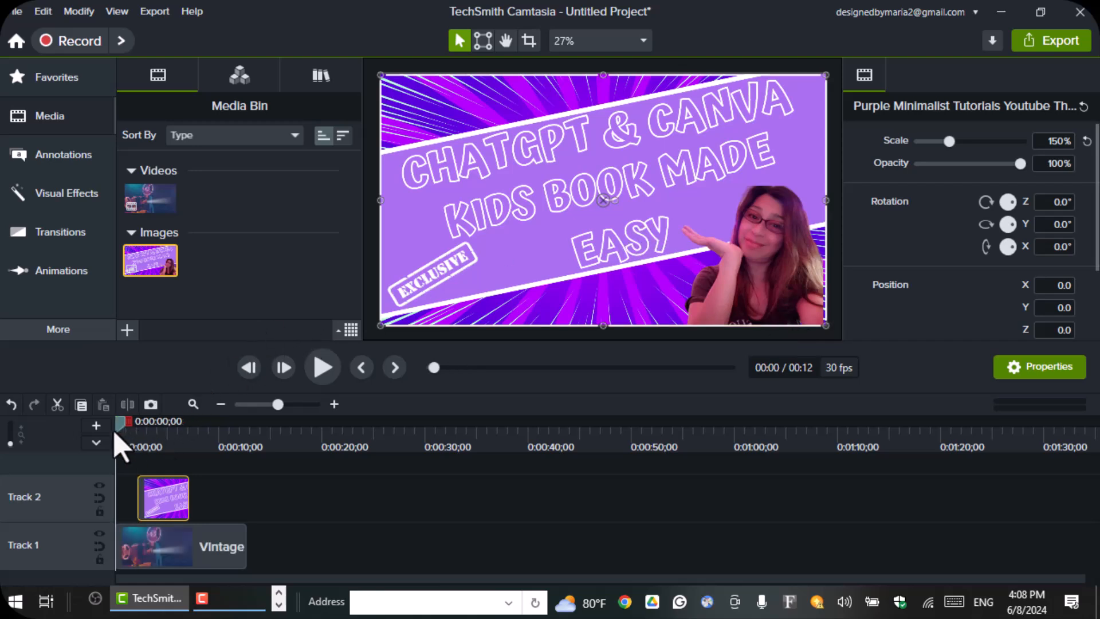
pyautogui.click(323, 367)
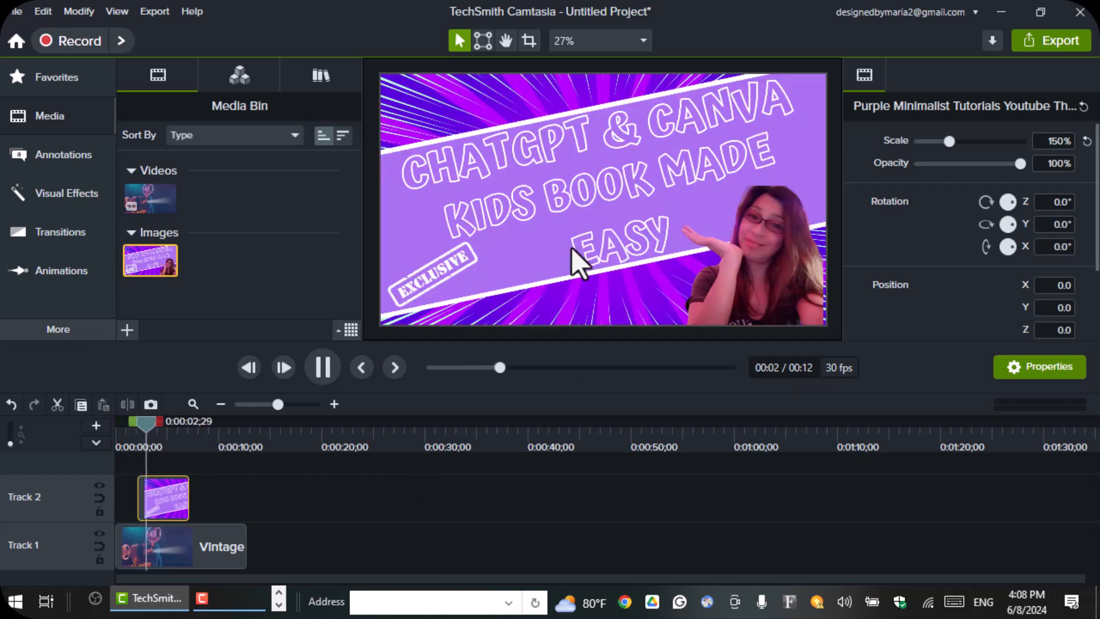
pyautogui.click(323, 367)
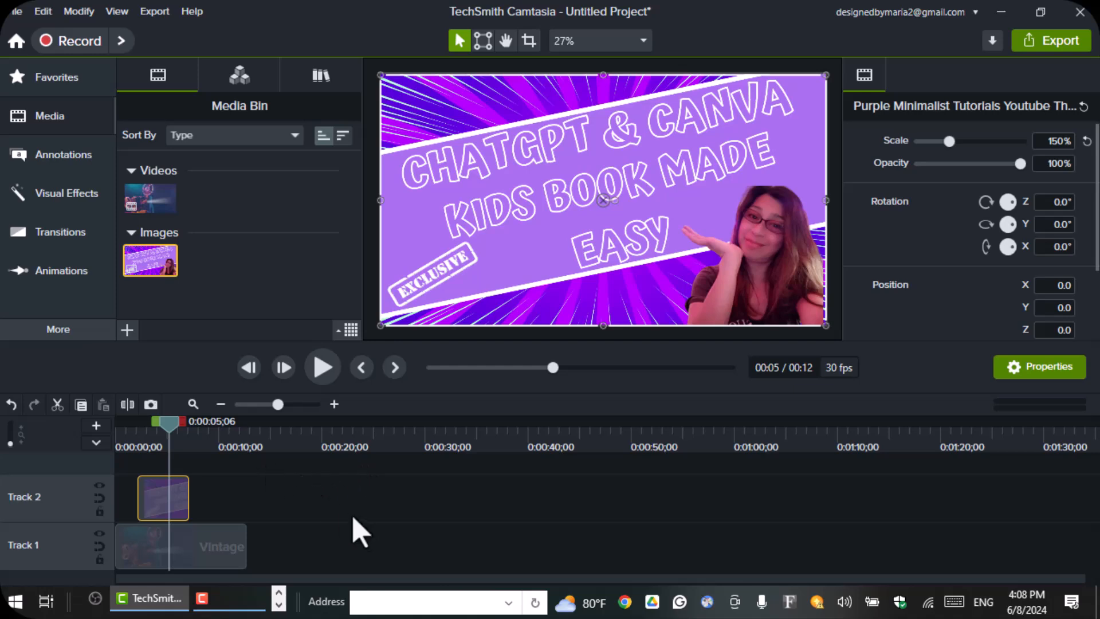
# - Shrink the thumbnail image to 67.4% and position it against the canvas's right edge at X 528.4, Y -14.8
pyautogui.moveTo(380, 326); pyautogui.dragTo(510, 213)
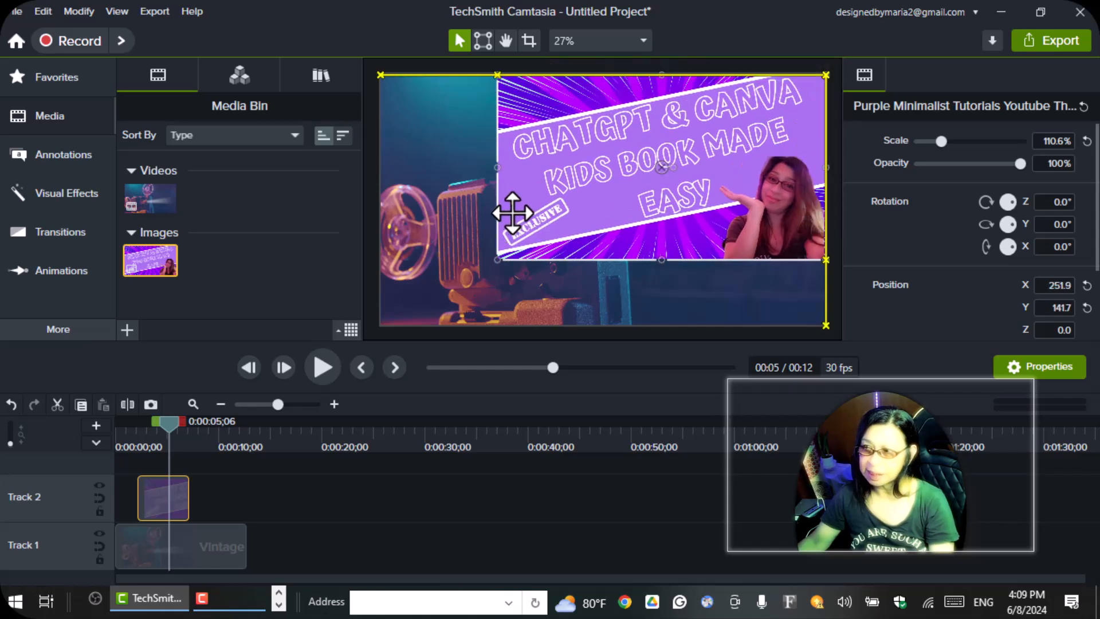
pyautogui.moveTo(659, 147); pyautogui.dragTo(659, 179)
pyautogui.moveTo(495, 292); pyautogui.dragTo(689, 208)
pyautogui.moveTo(724, 148); pyautogui.dragTo(712, 177)
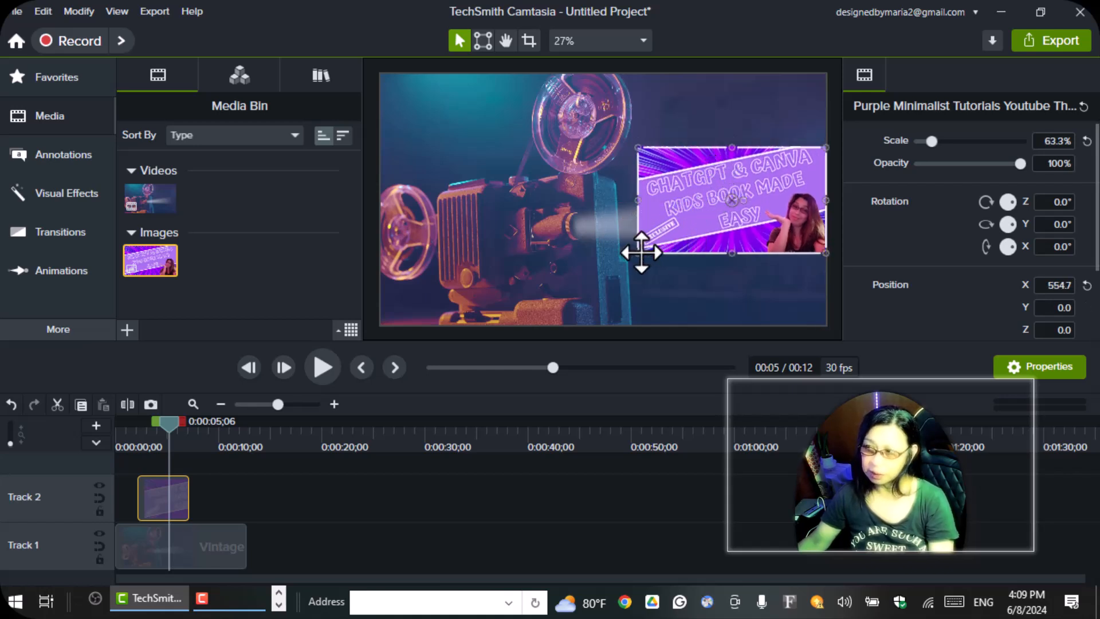
pyautogui.moveTo(637, 253); pyautogui.dragTo(623, 261)
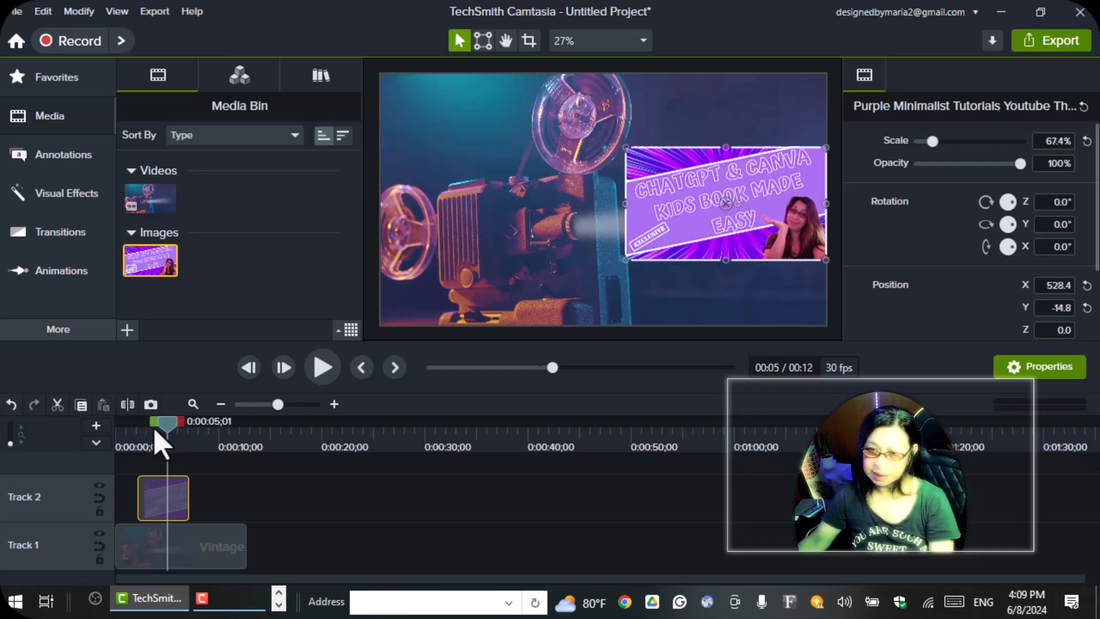
# - Play the timeline from the start to preview the smaller image beside the projector
pyautogui.moveTo(161, 432); pyautogui.dragTo(104, 452)
pyautogui.click(324, 369)
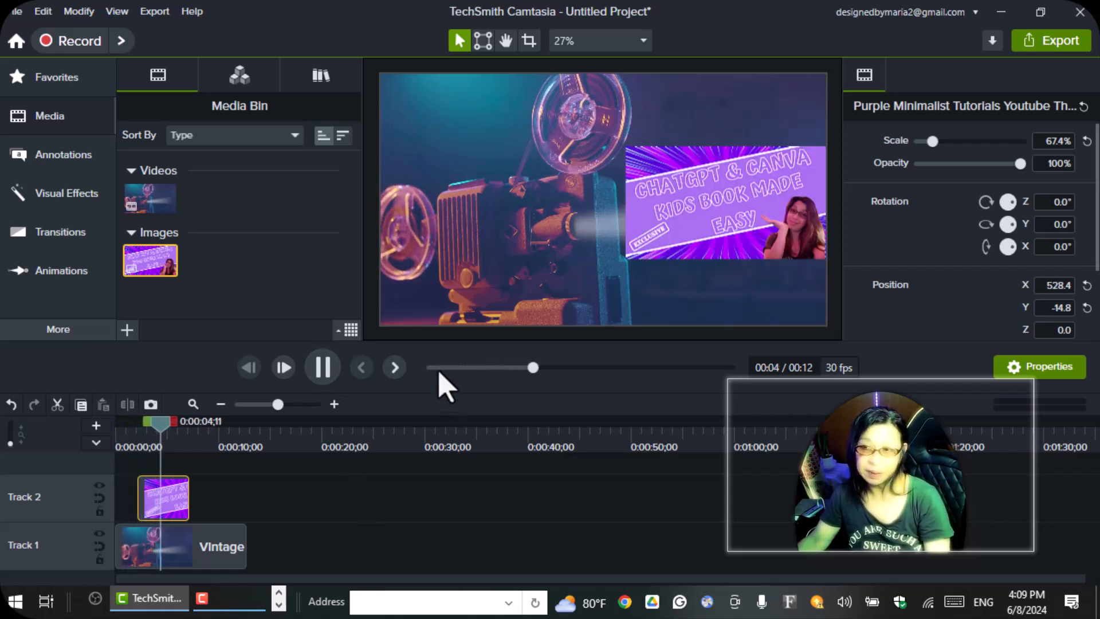
pyautogui.click(326, 368)
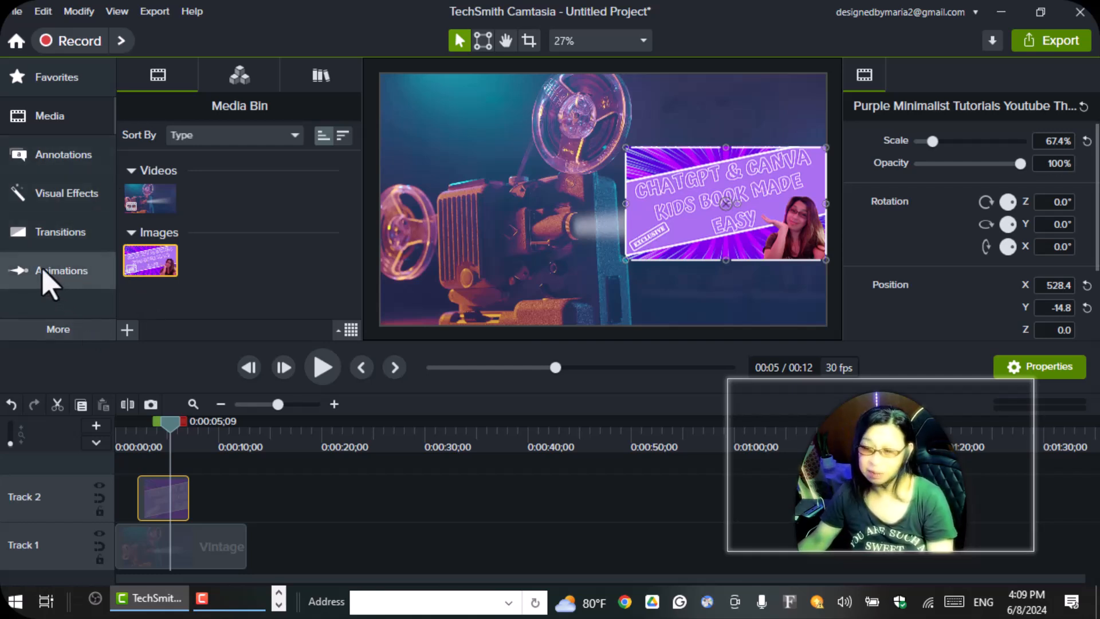
# - Add a Custom animation to the thumbnail image clip on Track 2, ending at about 4.5 seconds
pyautogui.click(61, 275)
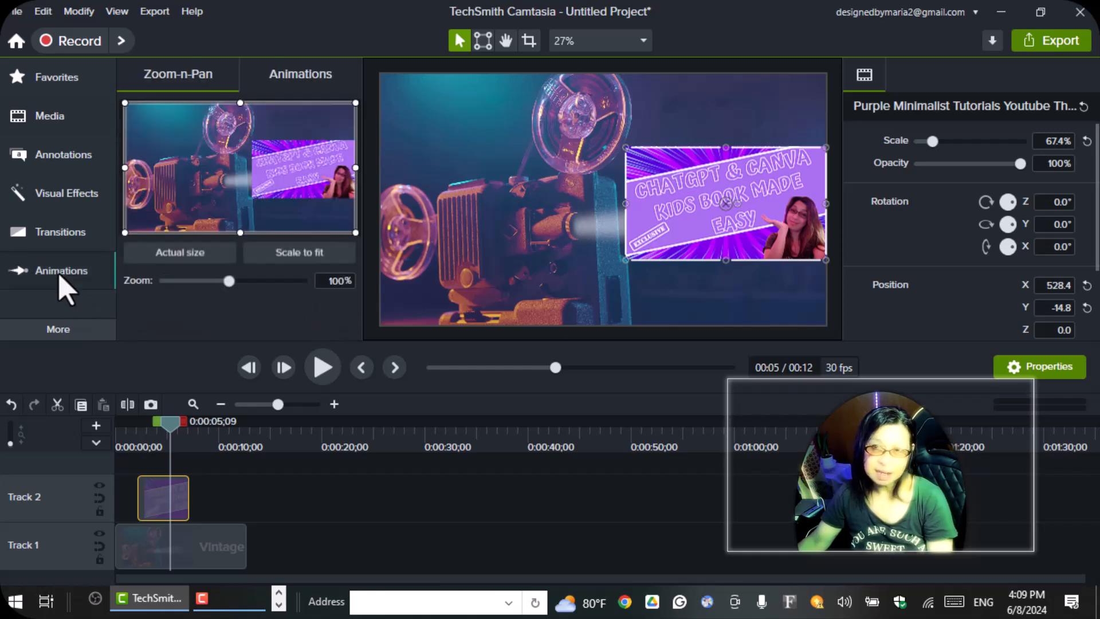
pyautogui.click(313, 75)
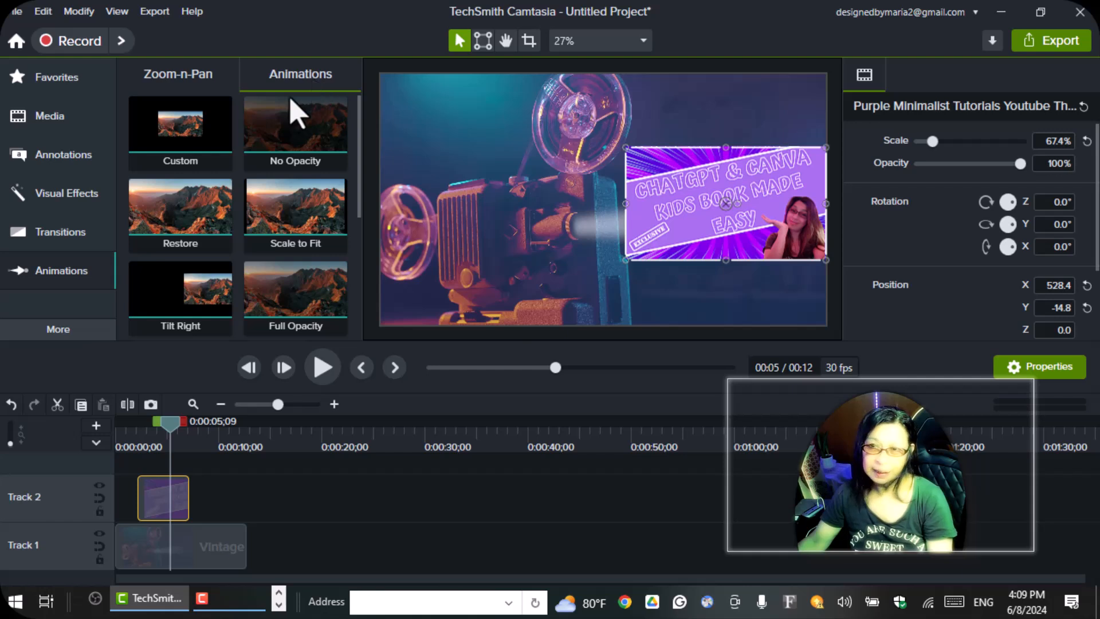
pyautogui.scroll(-1, 295, 204)
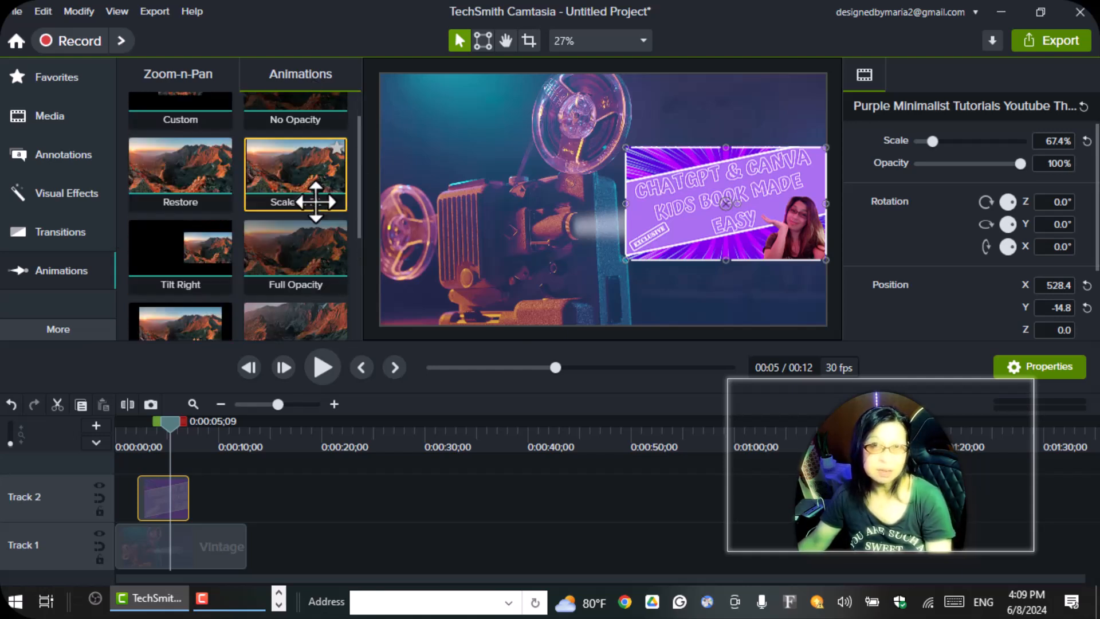
pyautogui.scroll(1, 172, 154)
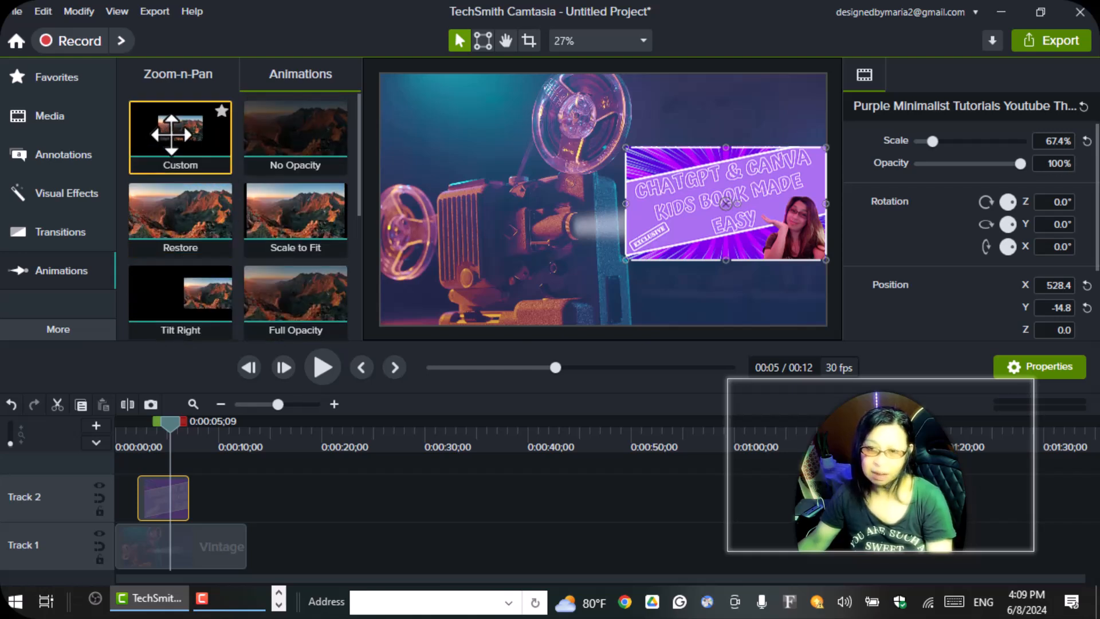
pyautogui.moveTo(171, 423); pyautogui.dragTo(158, 444)
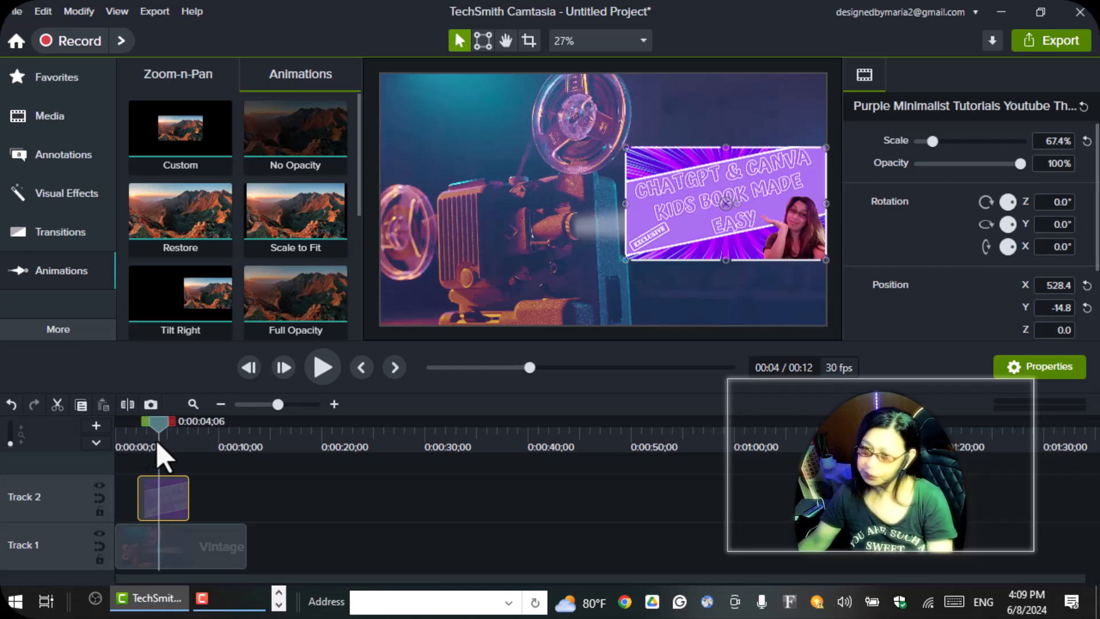
pyautogui.moveTo(158, 444); pyautogui.dragTo(151, 446)
pyautogui.moveTo(181, 138); pyautogui.dragTo(162, 490)
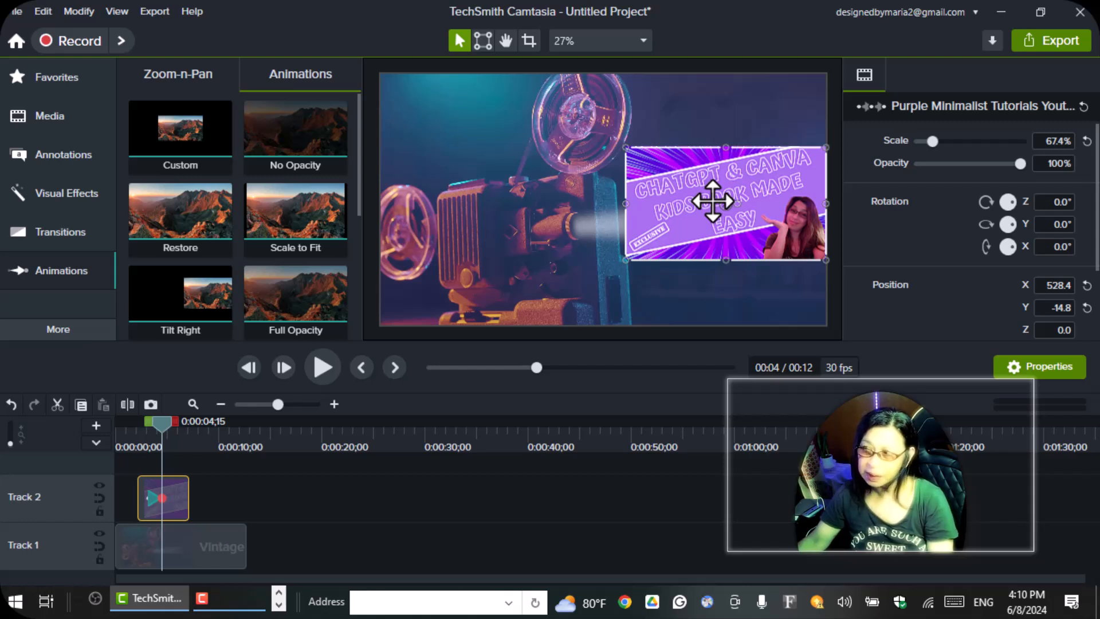
# - Scale the image to 150% to fill the canvas at the animation's end, and extend the animation toward the clip's end
pyautogui.moveTo(713, 200); pyautogui.dragTo(464, 117)
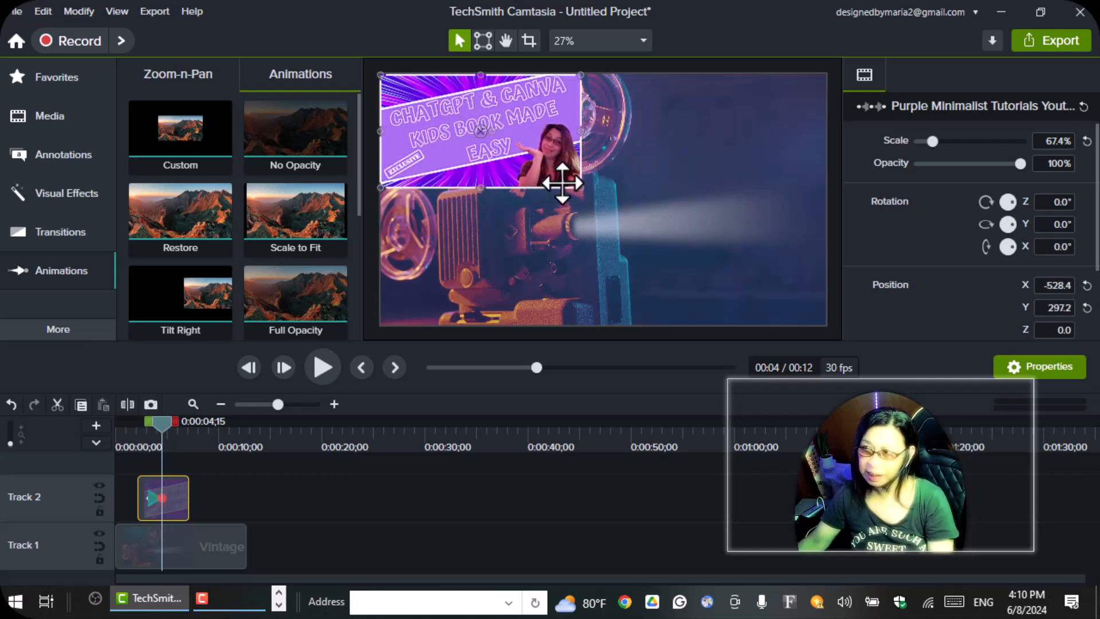
pyautogui.moveTo(580, 188); pyautogui.dragTo(781, 327)
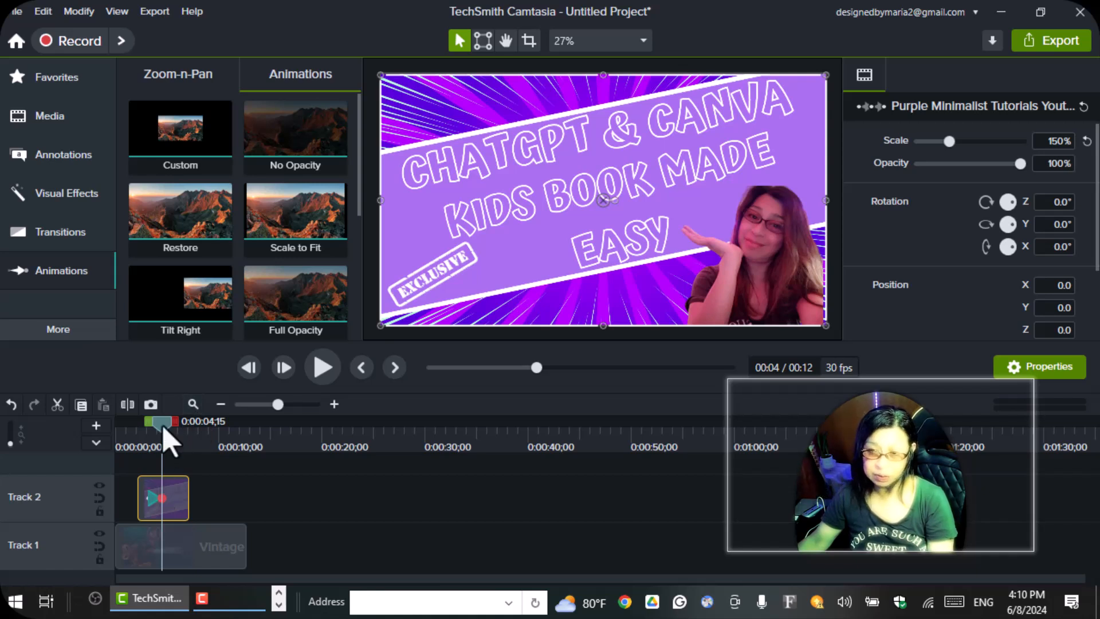
pyautogui.moveTo(170, 431); pyautogui.dragTo(179, 431)
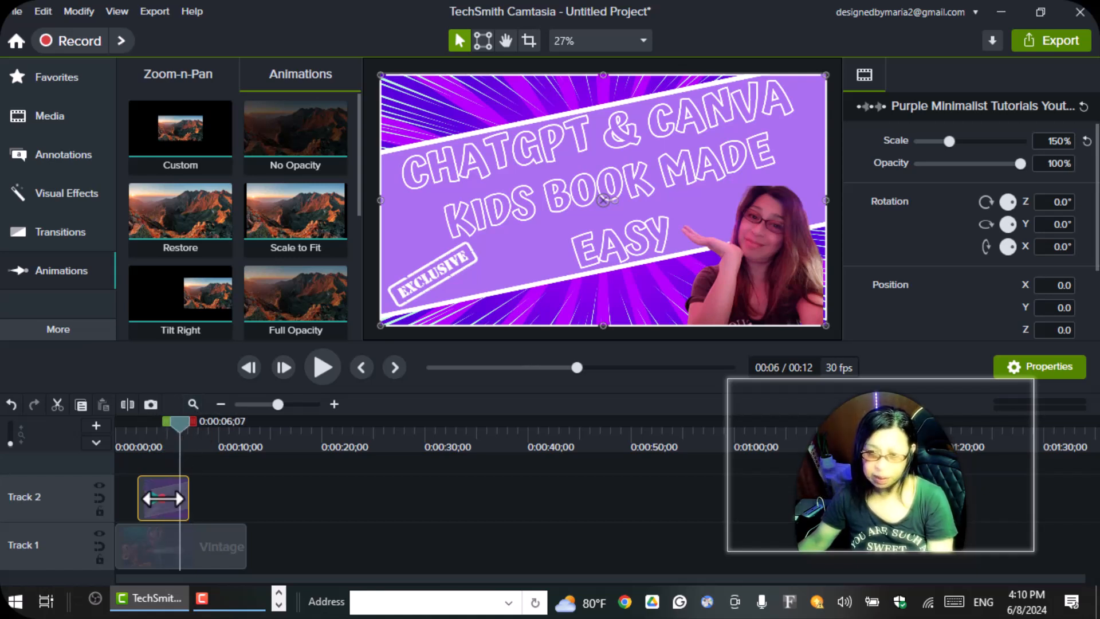
pyautogui.moveTo(182, 498); pyautogui.dragTo(204, 502)
# - Play the timeline from the beginning to check the image's scaling animation
pyautogui.moveTo(182, 429); pyautogui.dragTo(98, 437)
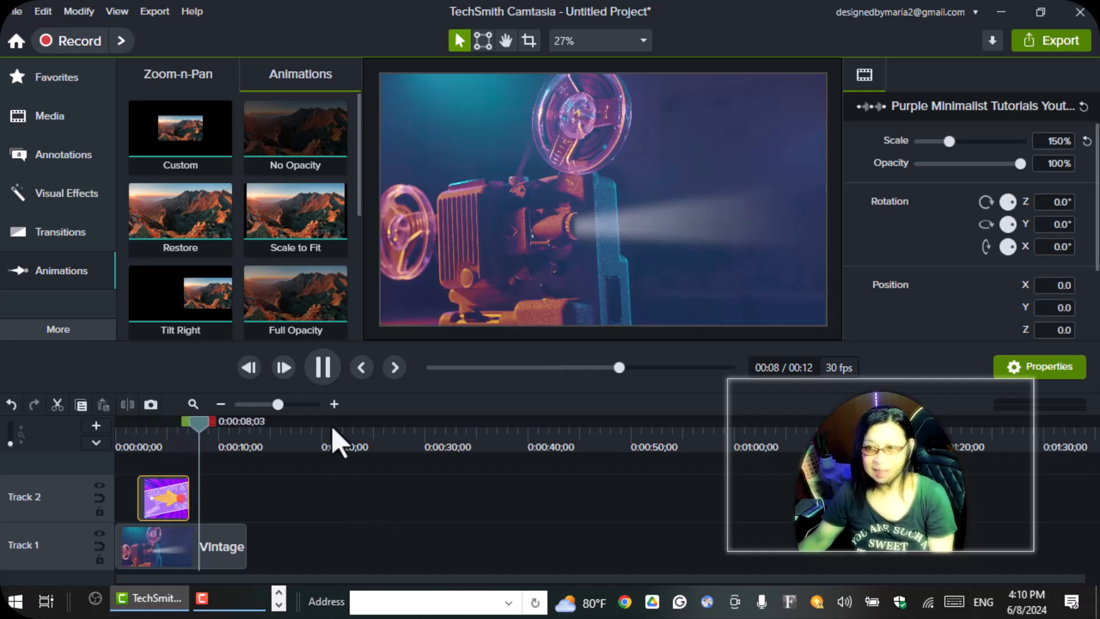
pyautogui.click(331, 370)
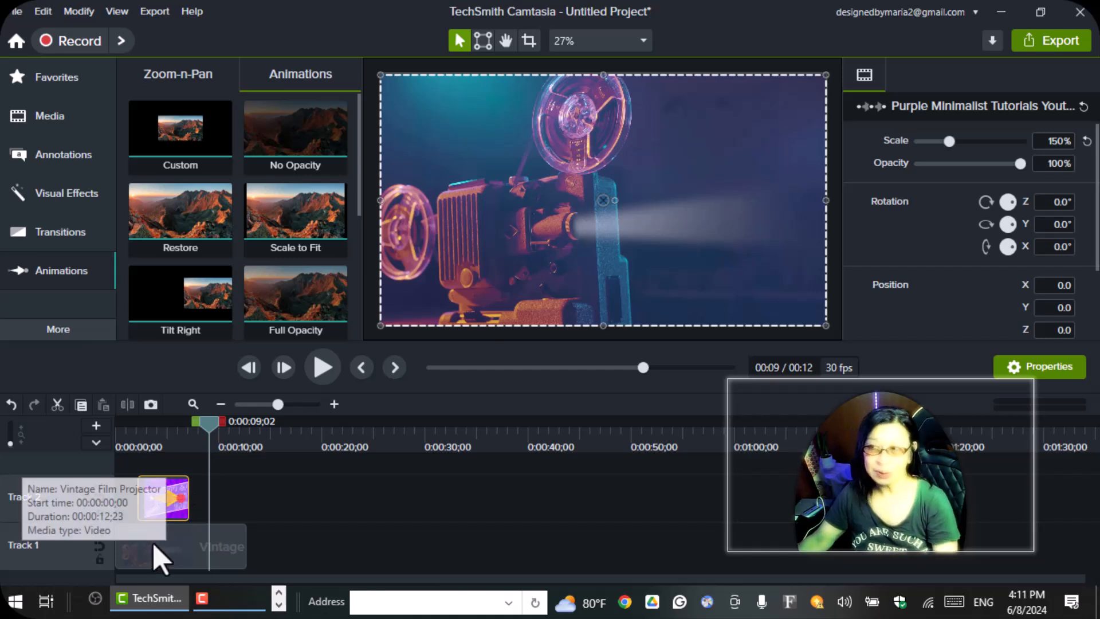
# - Apply the Device Frame visual effect to the thumbnail image clip on Track 2, with the playhead near the clip's start
pyautogui.moveTo(216, 438); pyautogui.dragTo(137, 441)
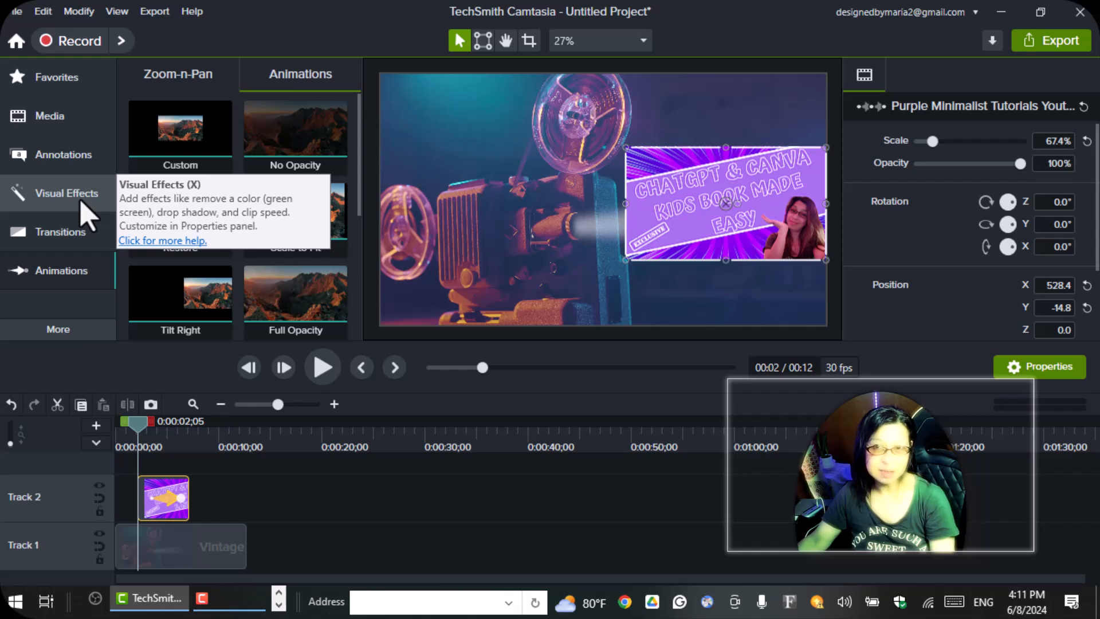
pyautogui.click(82, 206)
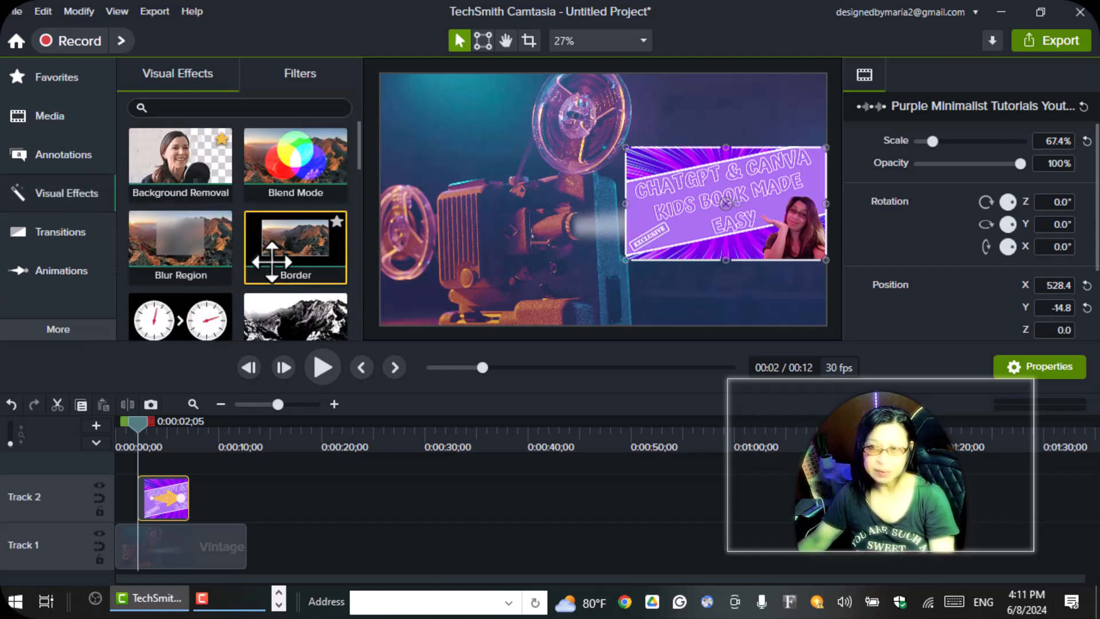
pyautogui.scroll(-3, 271, 258)
pyautogui.scroll(-5, 270, 260)
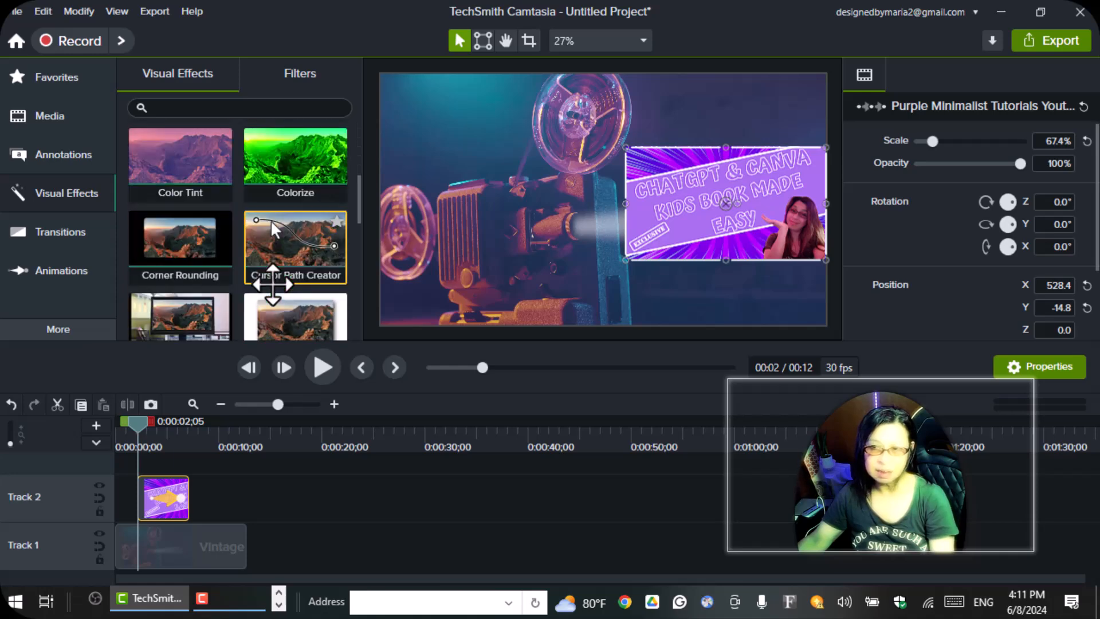
pyautogui.scroll(-1, 251, 278)
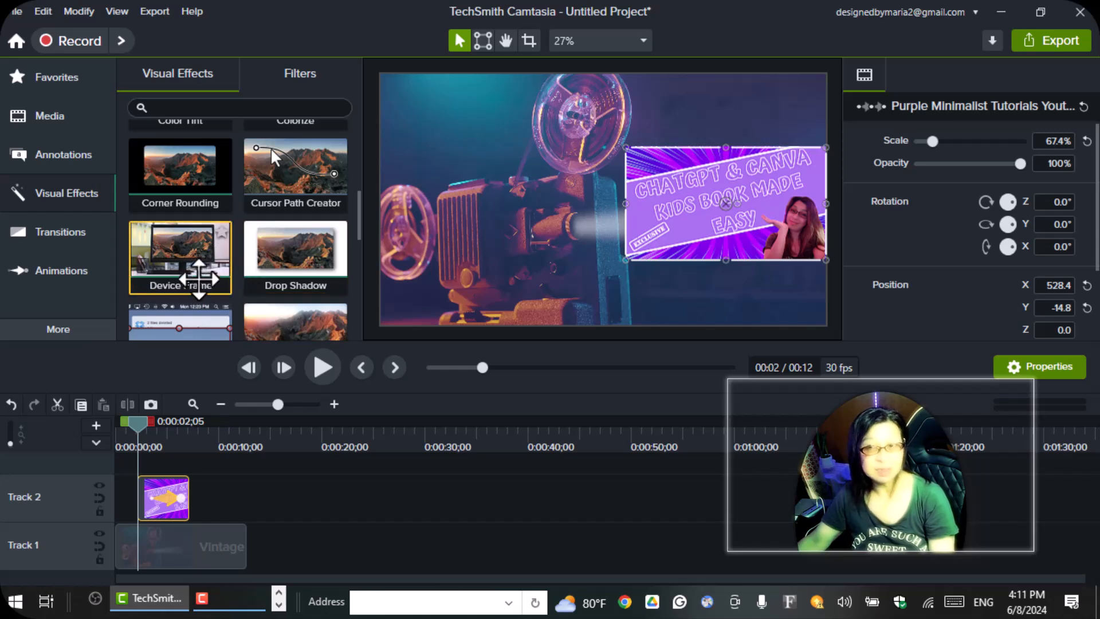
pyautogui.moveTo(187, 267); pyautogui.dragTo(172, 499)
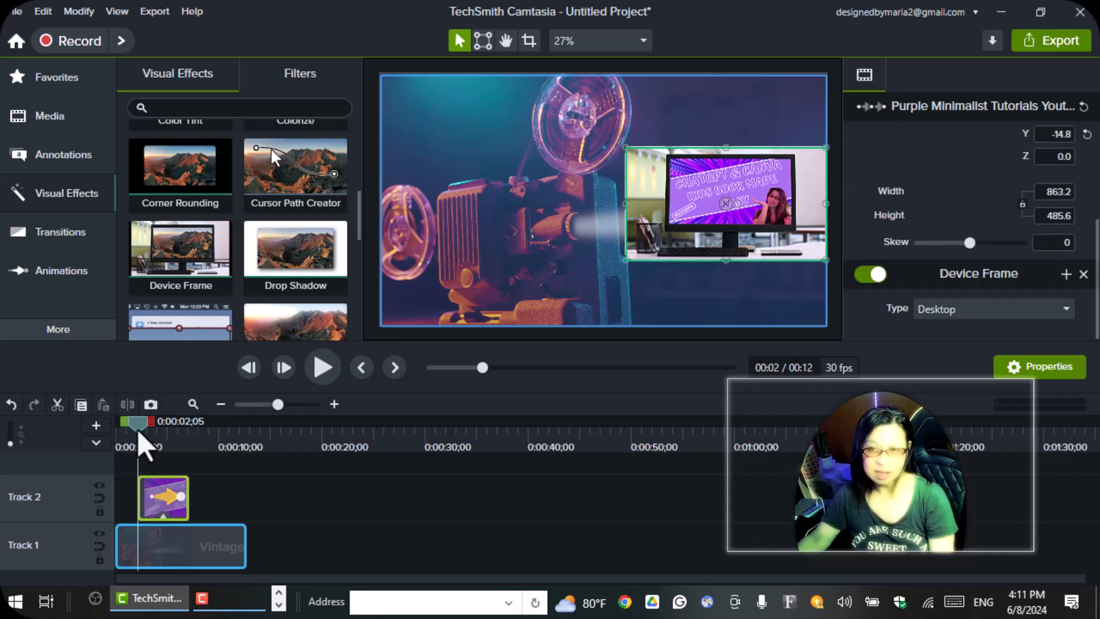
# - Play the timeline from the image clip's start to preview the desktop frame, and bring up the available animations
pyautogui.click(322, 369)
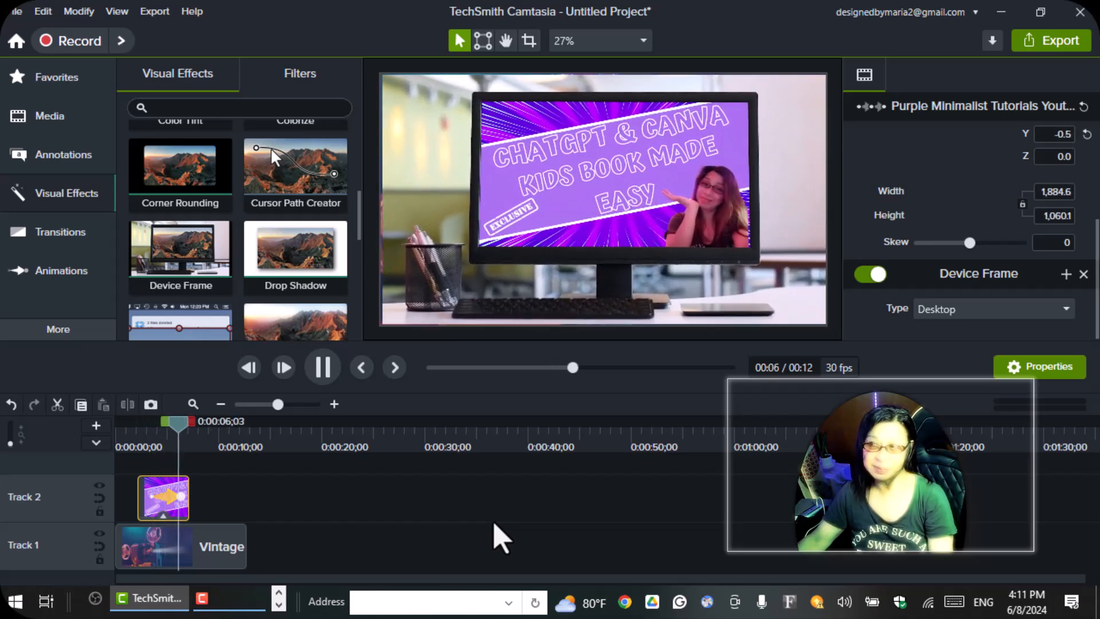
pyautogui.press('space')
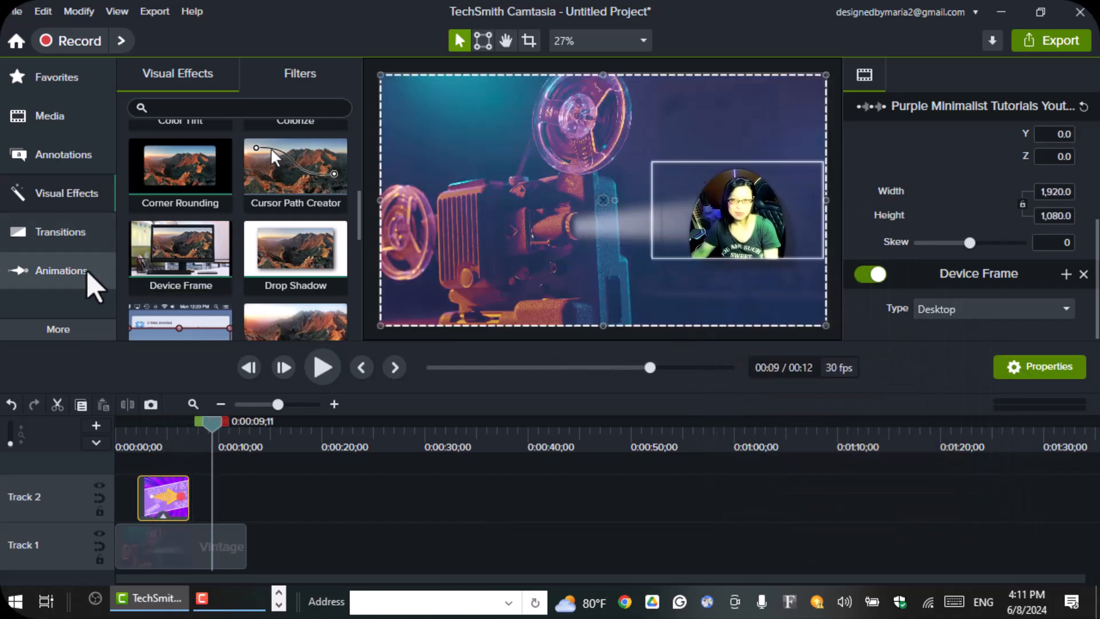
pyautogui.click(88, 274)
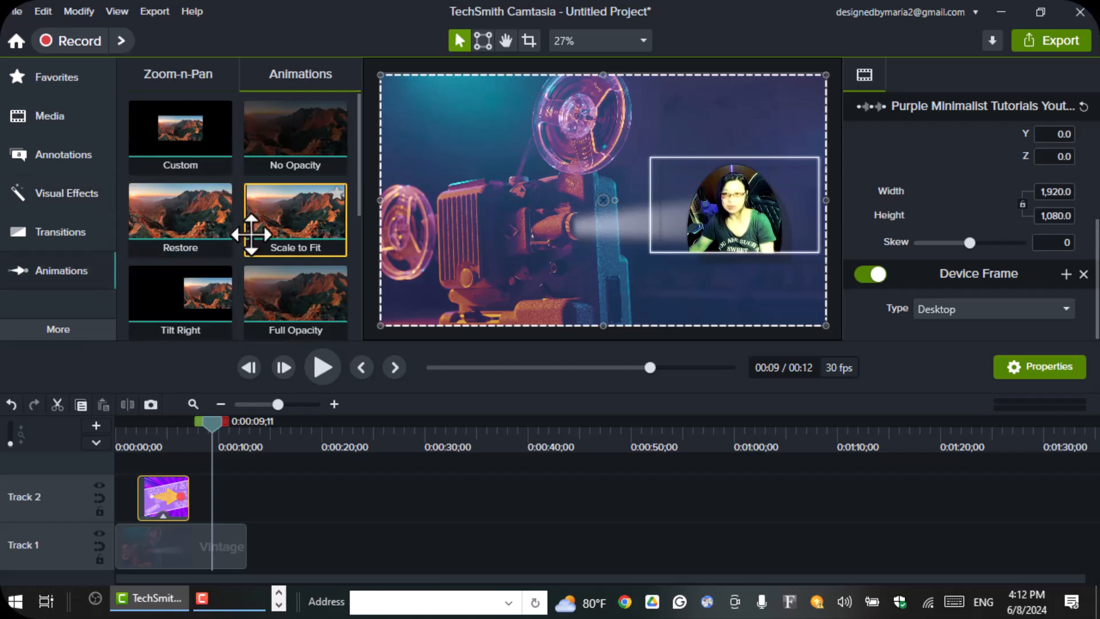